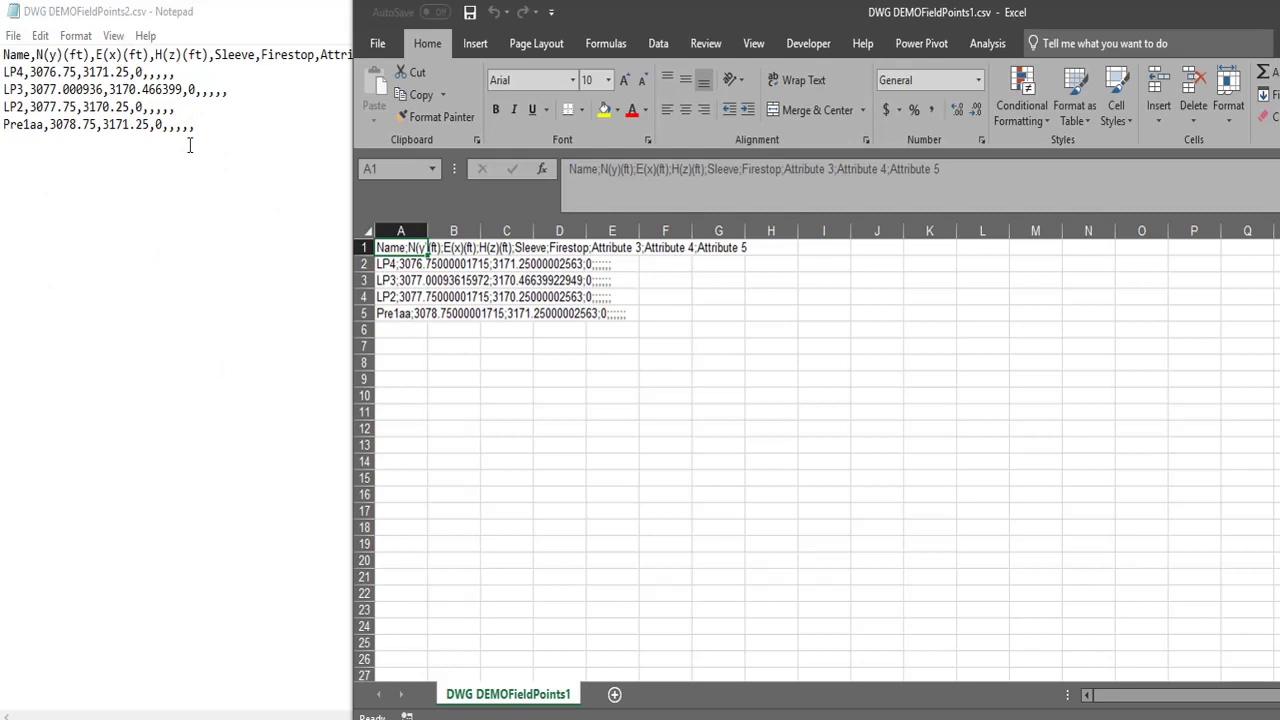
# AutoFit column A so each semicolon-separated survey row fits inside one cell
pyautogui.click(400, 345)
pyautogui.doubleClick(427, 231)
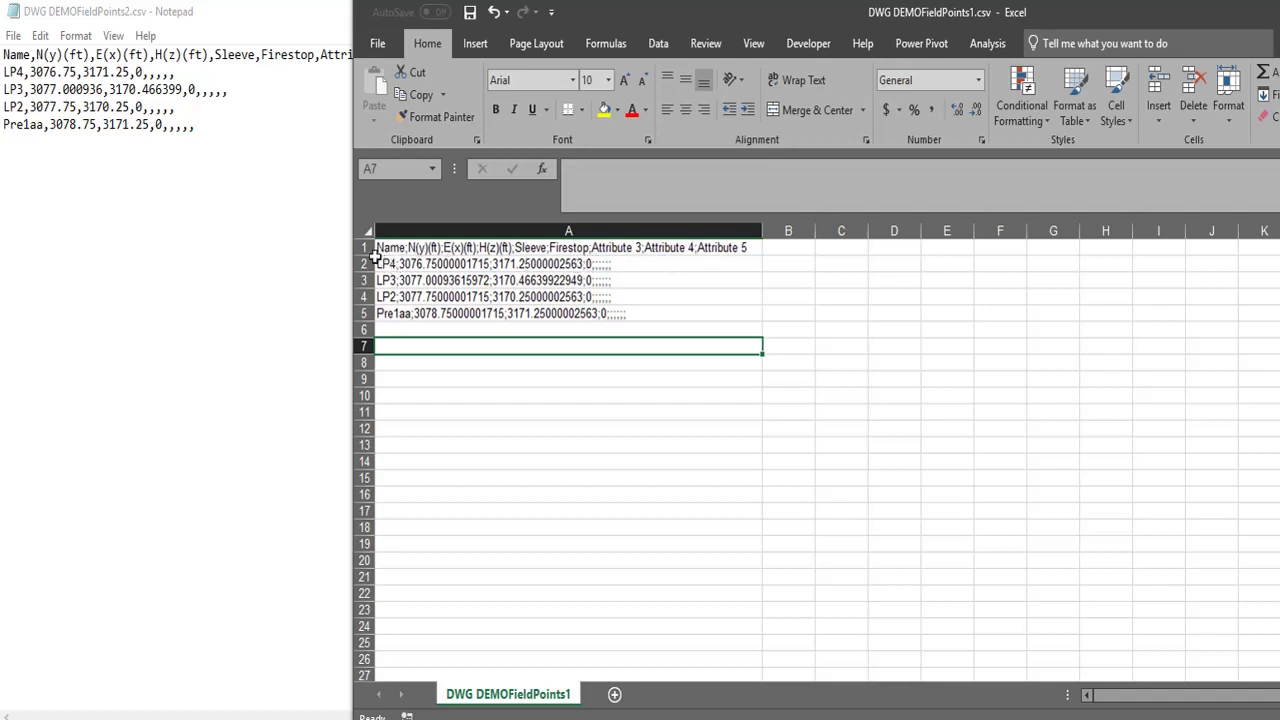
pyautogui.click(382, 249)
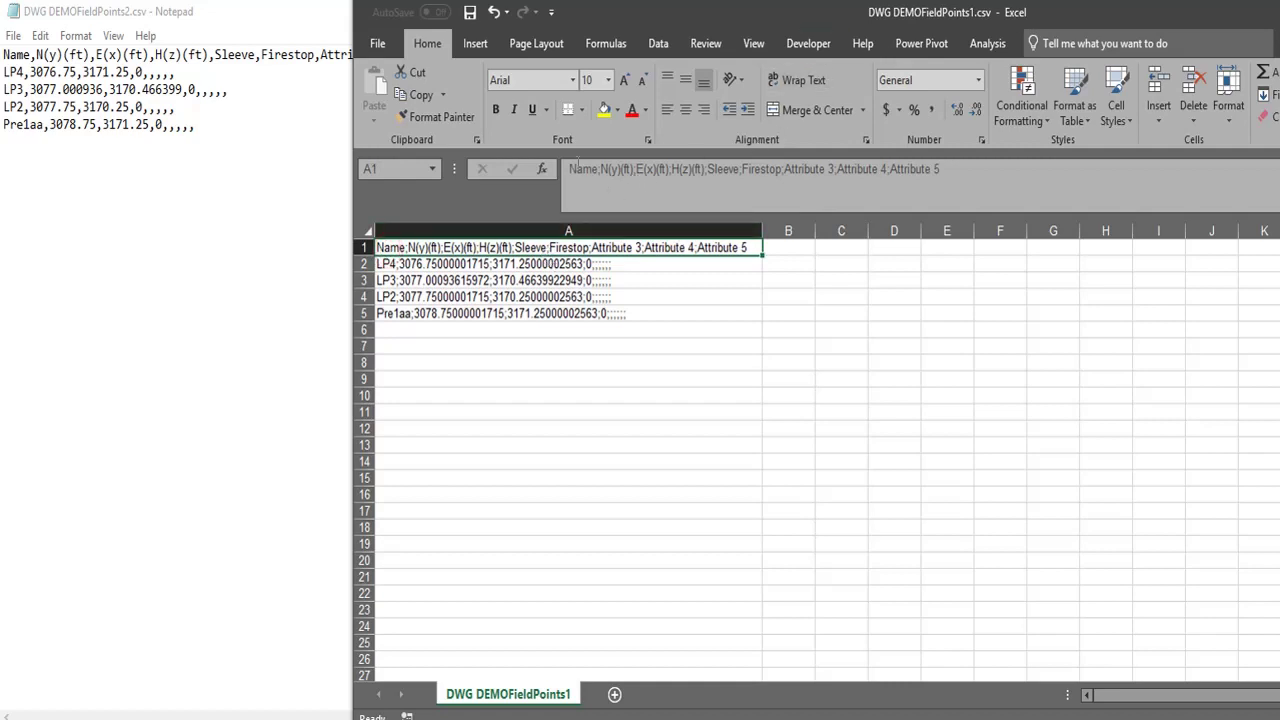
pyautogui.click(571, 172)
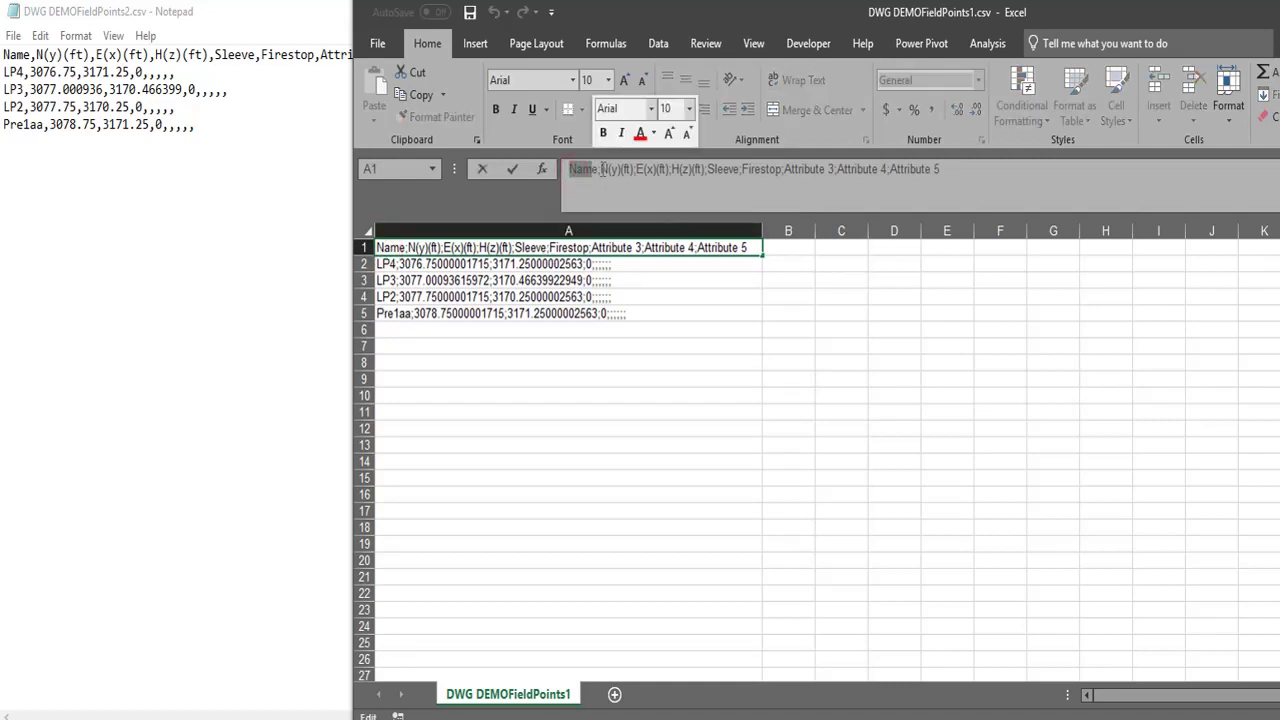
pyautogui.moveTo(599, 170); pyautogui.dragTo(607, 170)
pyautogui.click(630, 172)
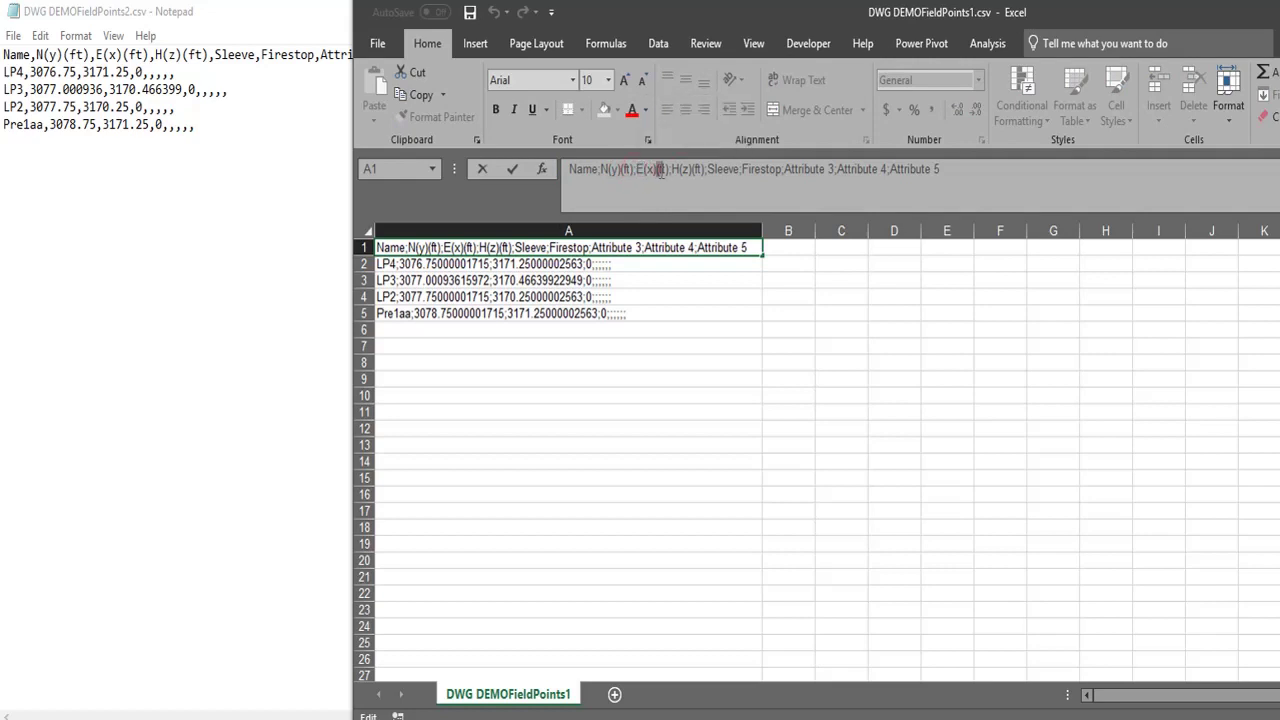
pyautogui.moveTo(656, 170); pyautogui.dragTo(671, 170)
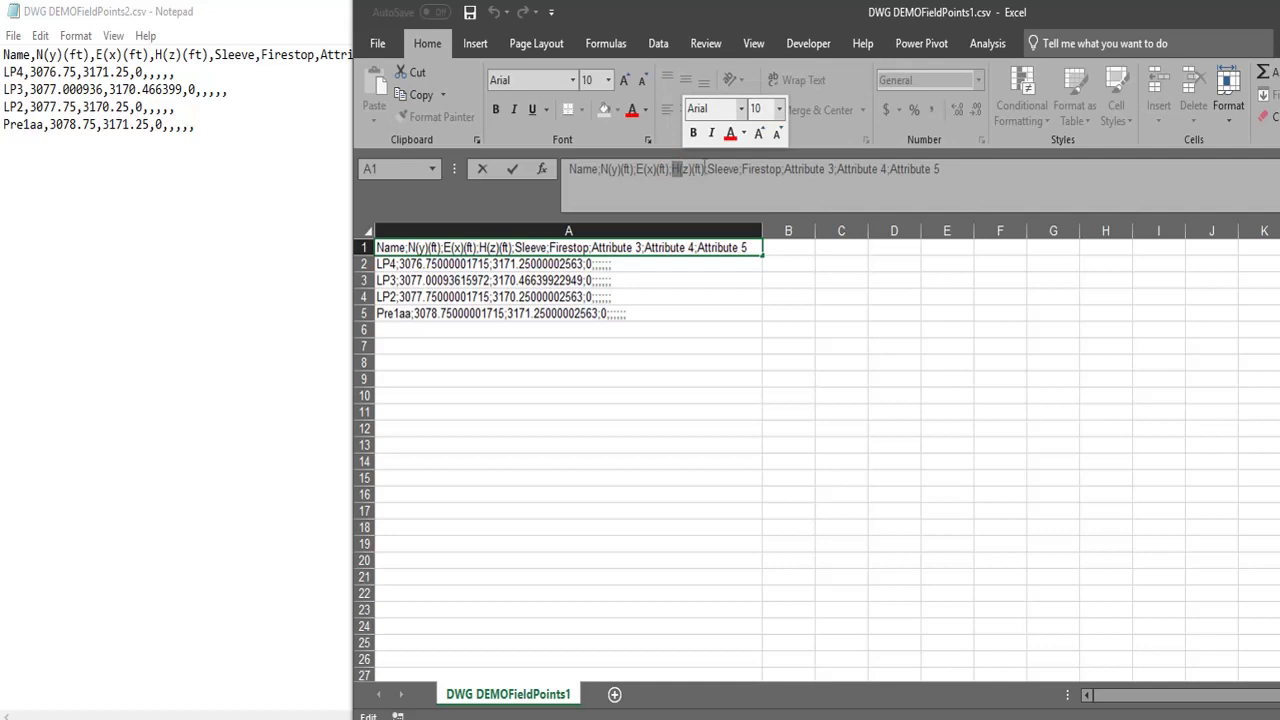
pyautogui.click(400, 330)
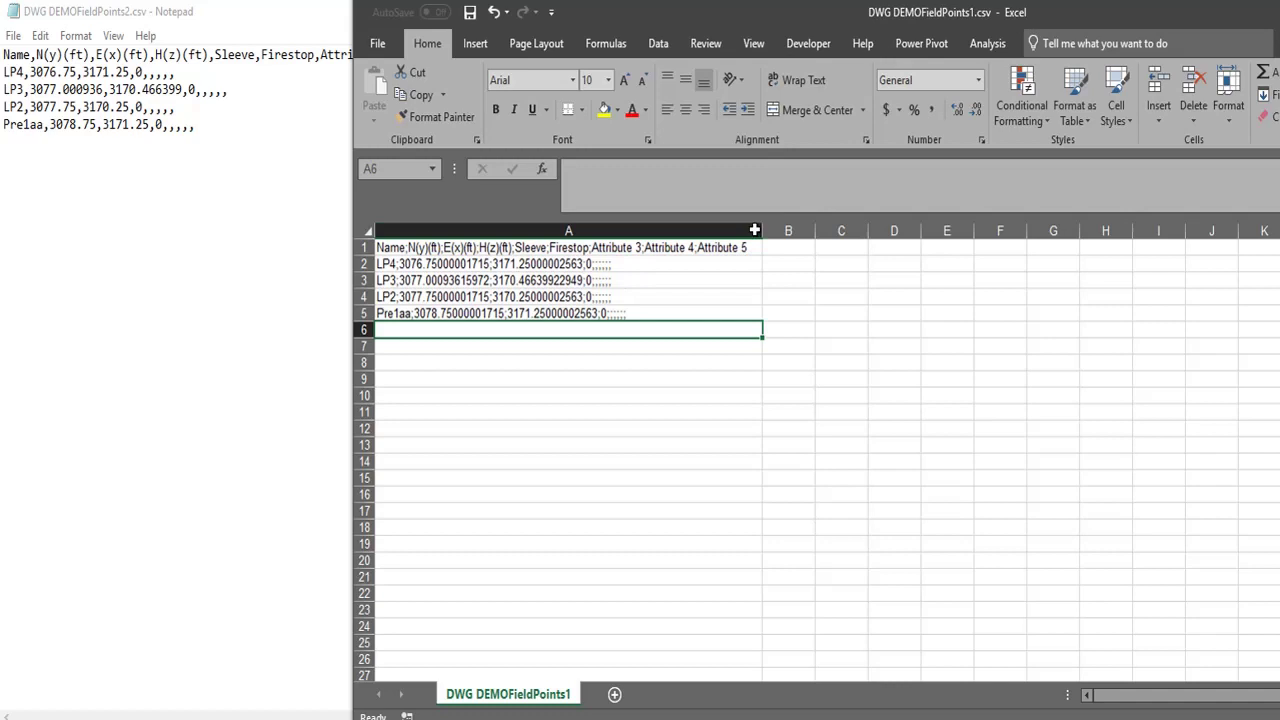
# Narrow column A, then select the whole column of survey text
pyautogui.moveTo(762, 231); pyautogui.dragTo(564, 238)
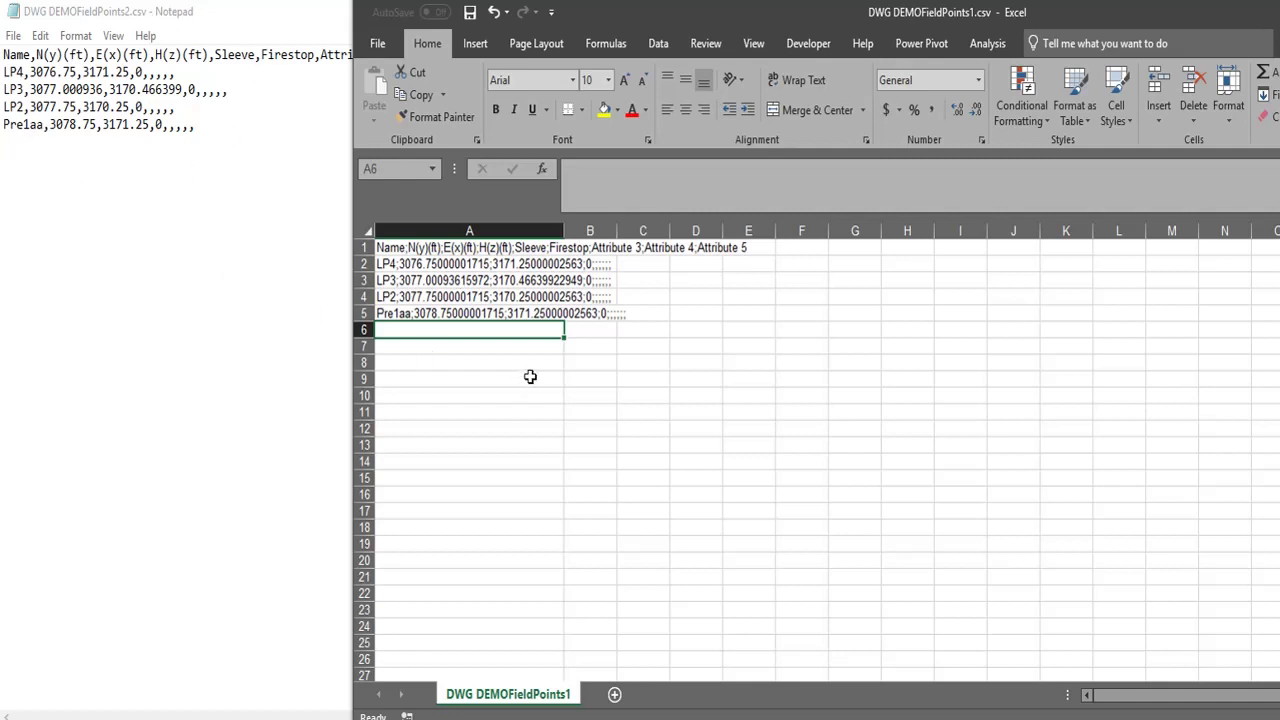
pyautogui.click(397, 227)
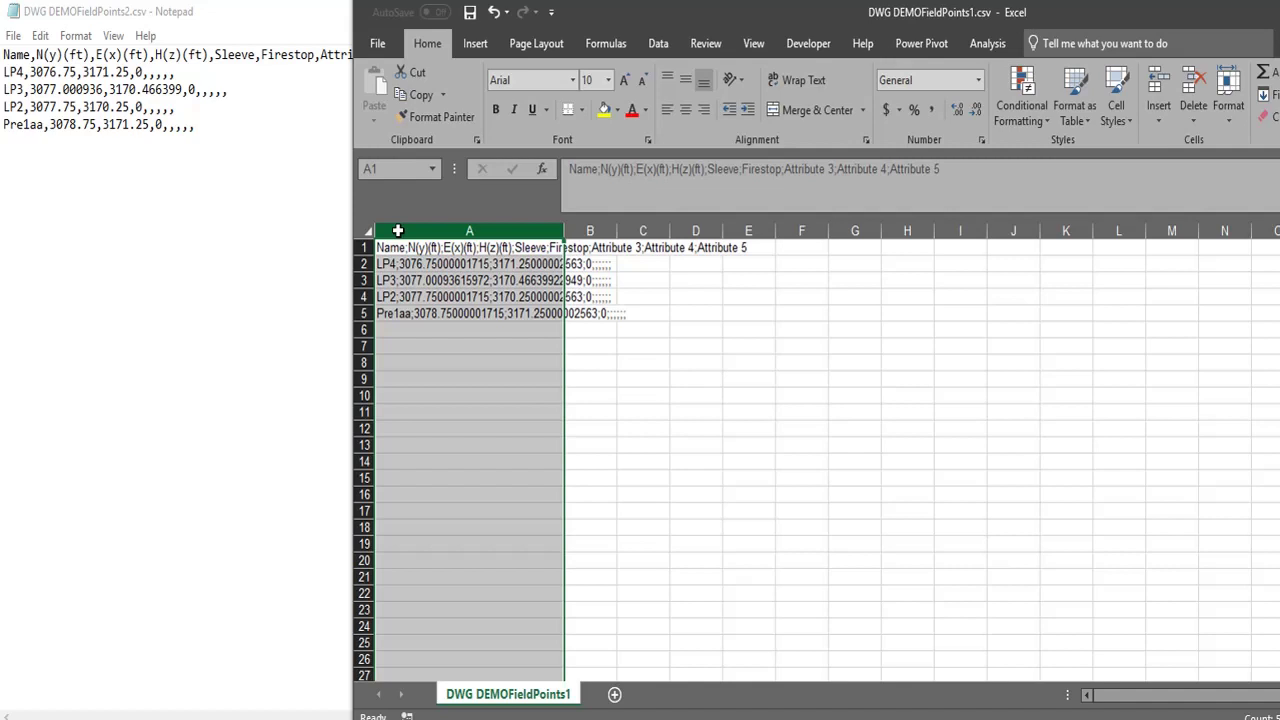
# Run Data > Text to Columns as Delimited with Semicolon as the delimiter
pyautogui.click(658, 43)
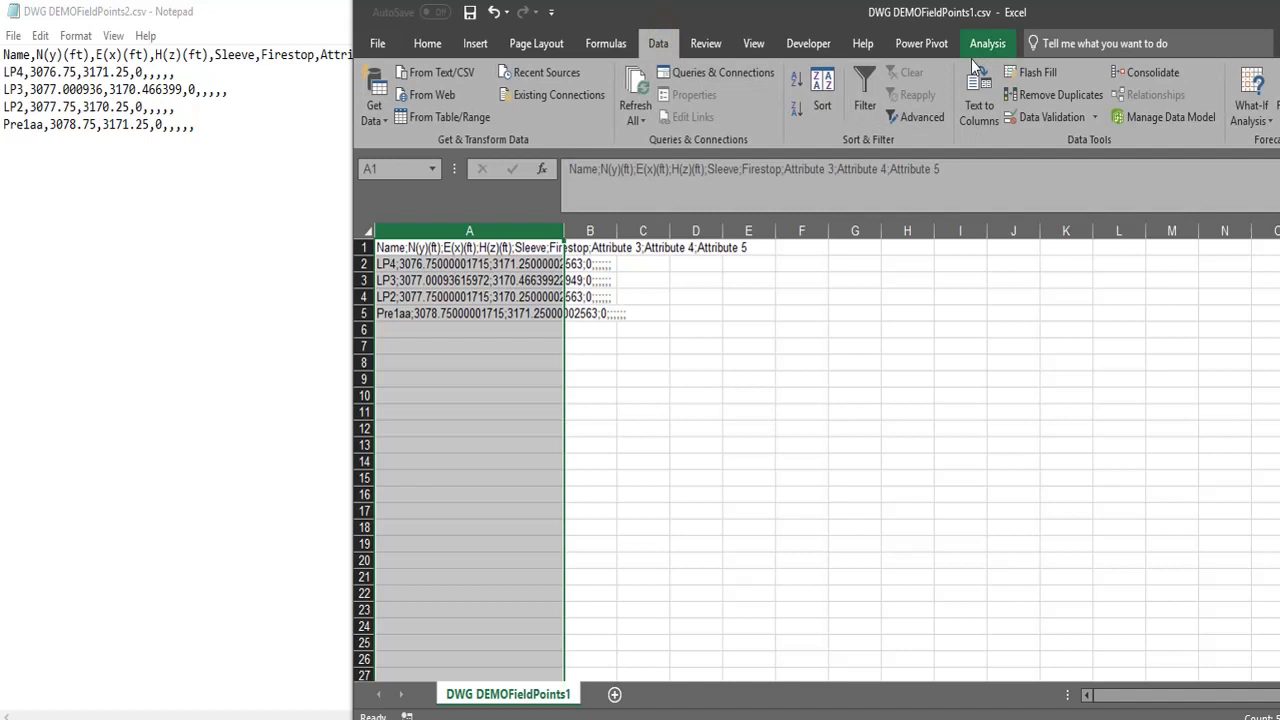
pyautogui.click(980, 112)
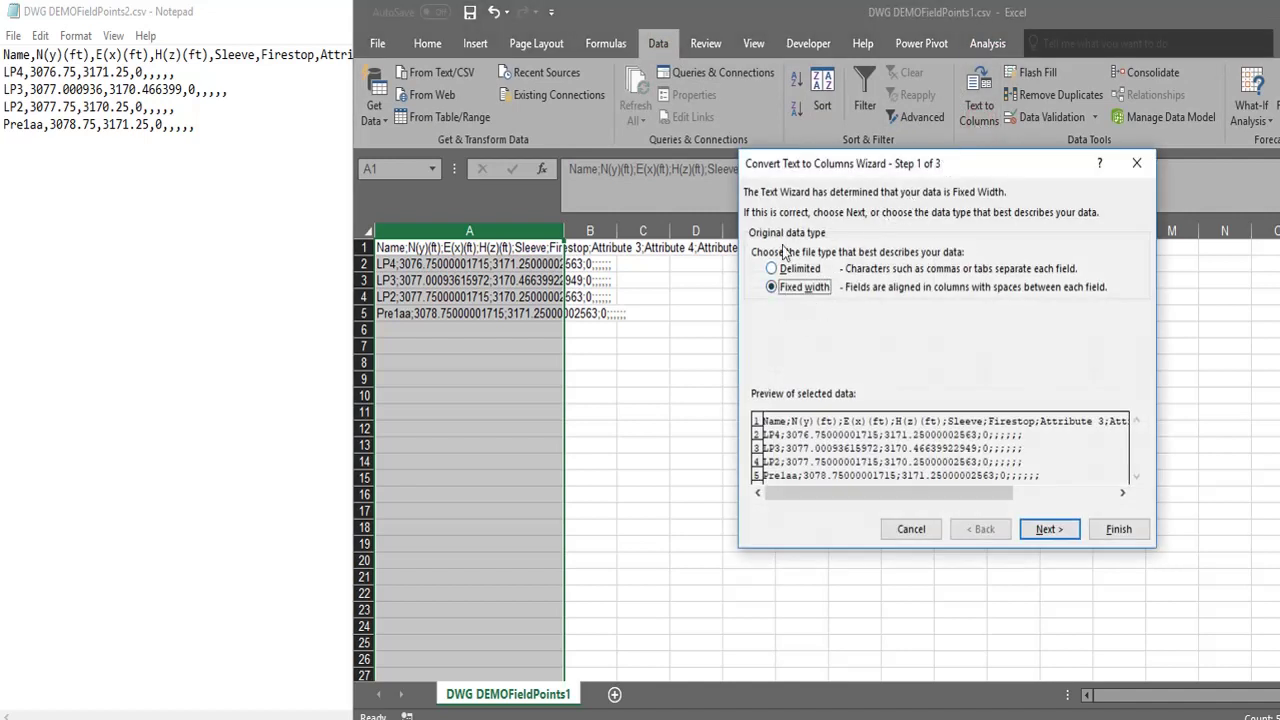
pyautogui.click(805, 269)
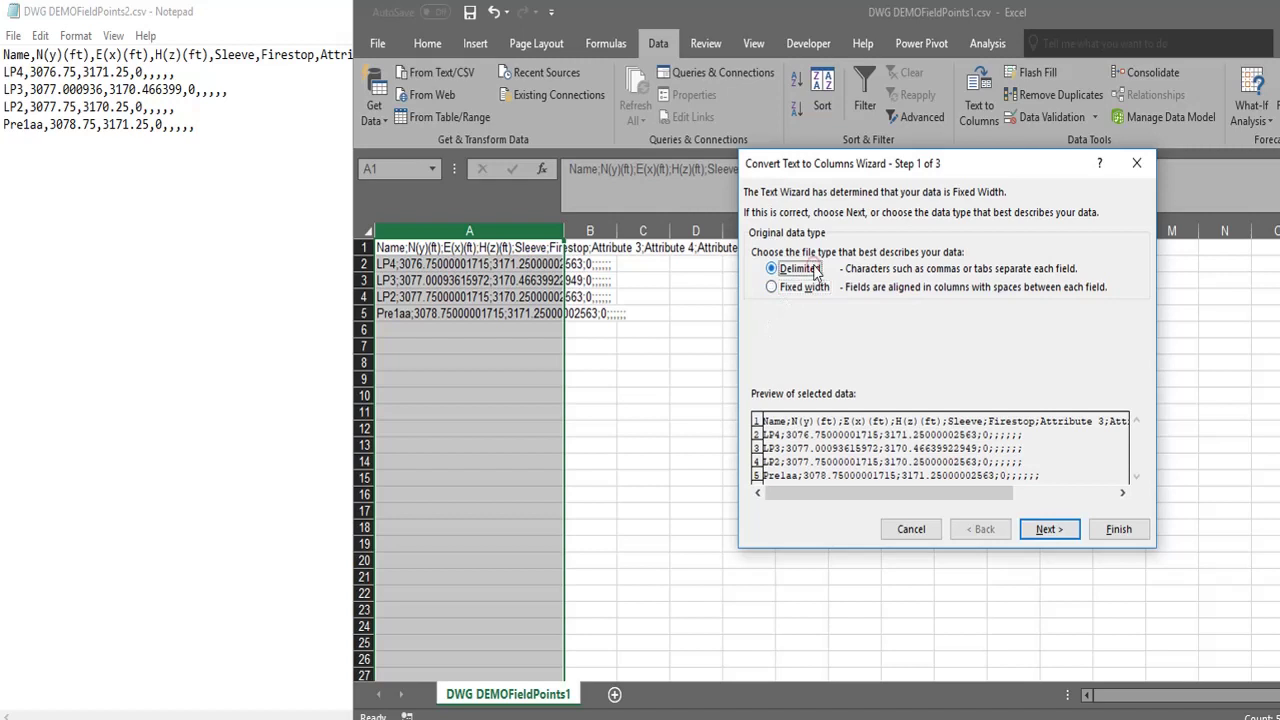
pyautogui.click(1047, 529)
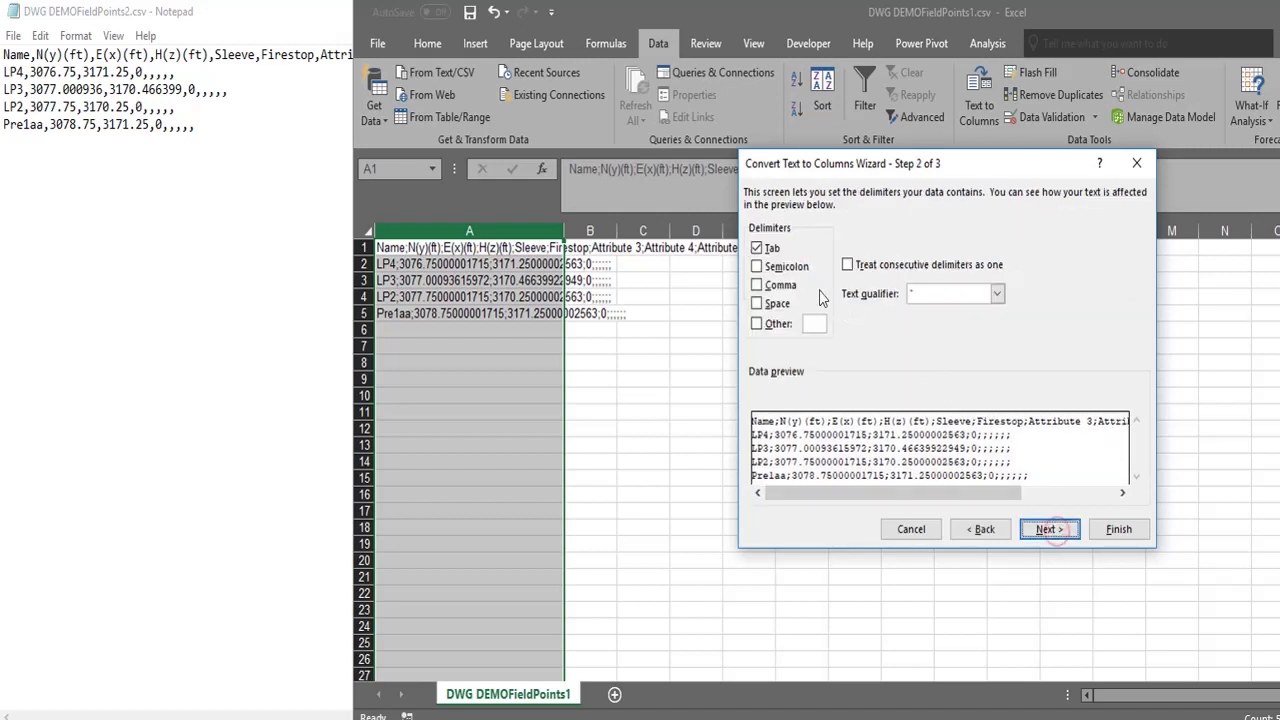
pyautogui.click(795, 272)
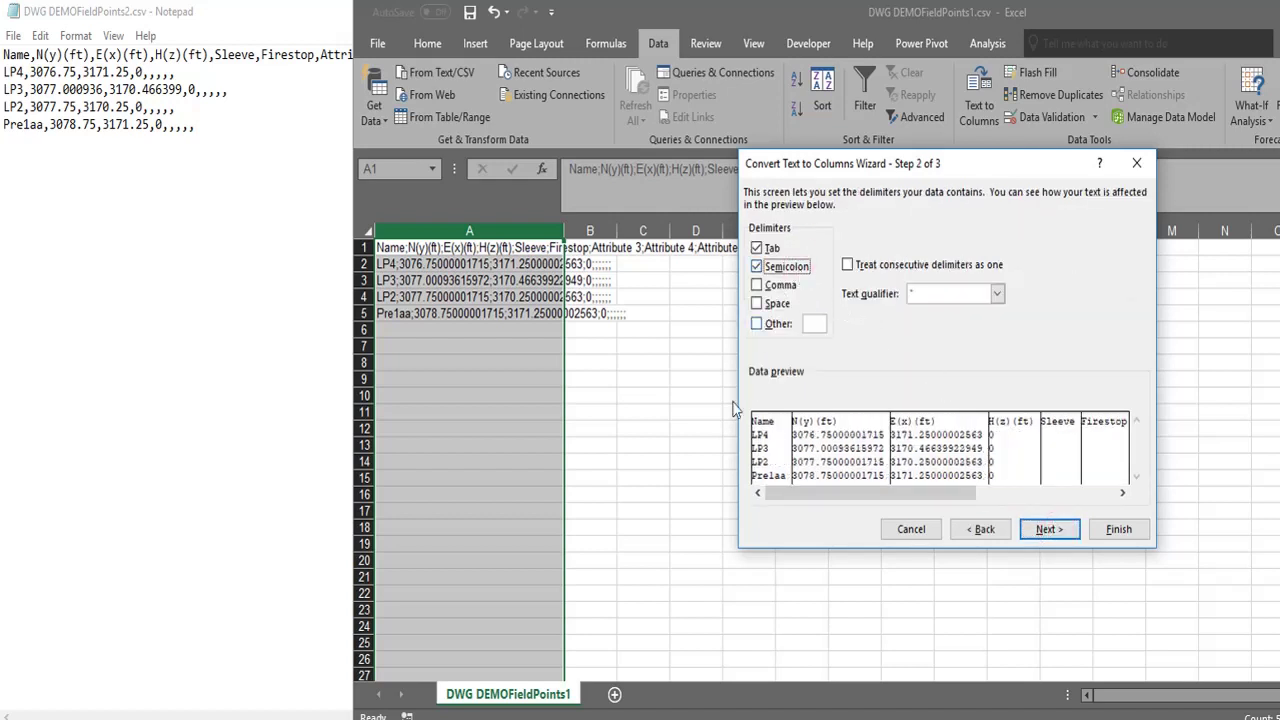
pyautogui.click(1058, 531)
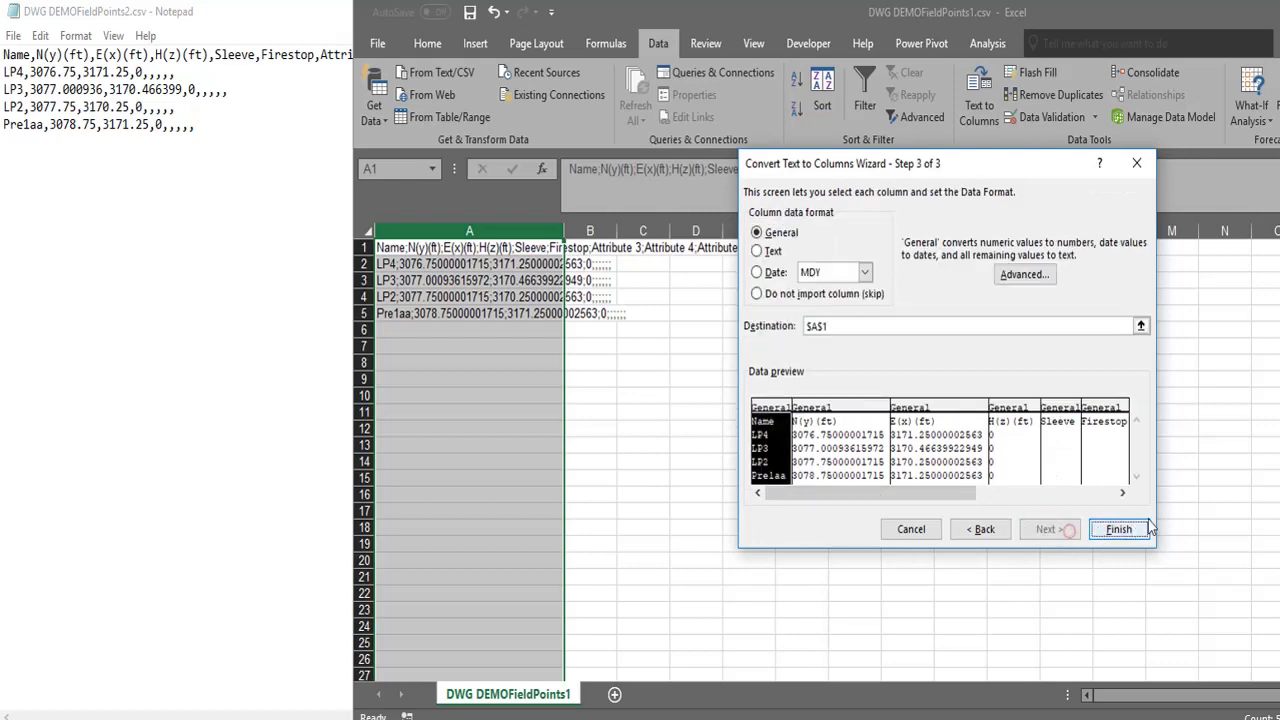
# Finish the split, fit column A to the point names, and fill D2:D5 with height 10
pyautogui.click(1119, 530)
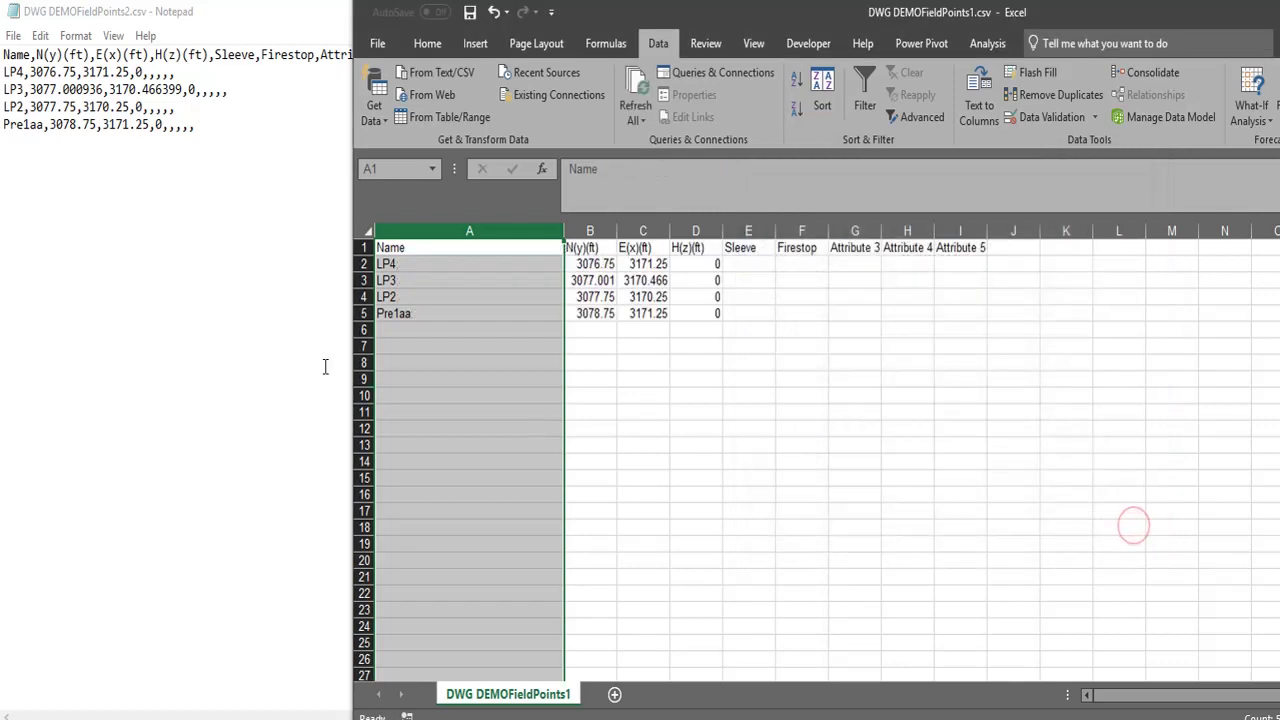
pyautogui.doubleClick(565, 231)
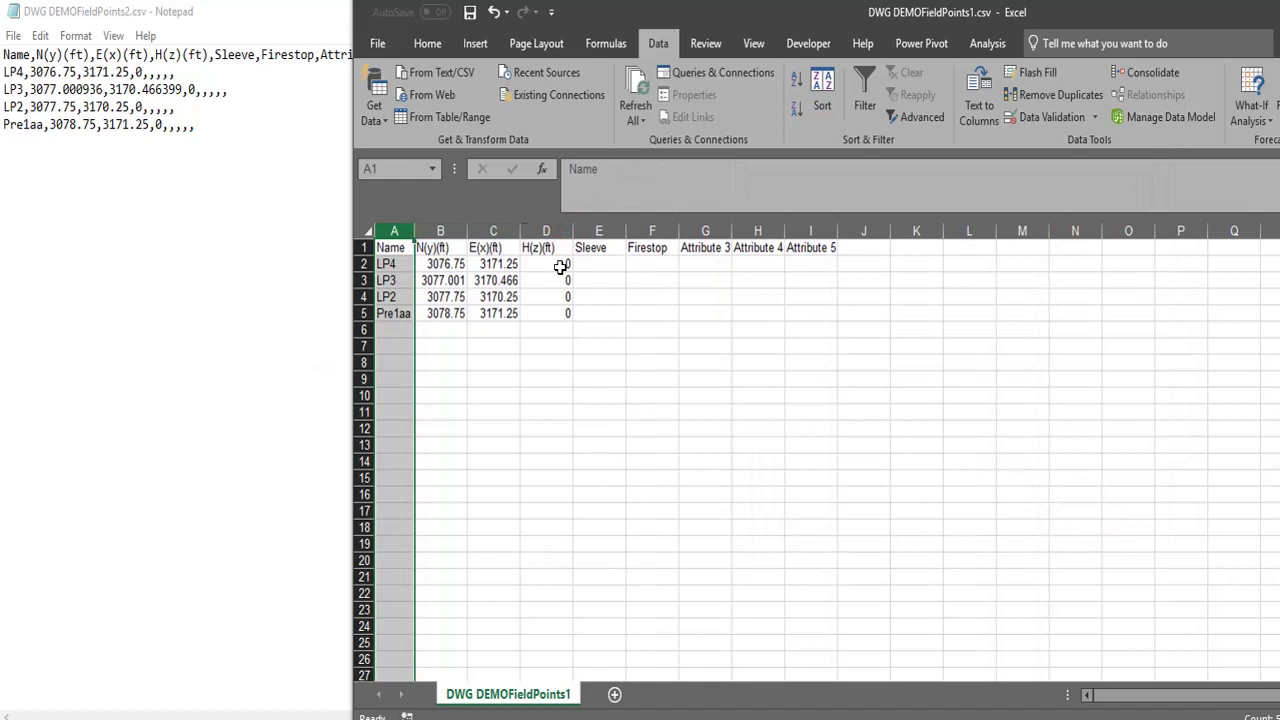
pyautogui.click(561, 266)
pyautogui.write('10')
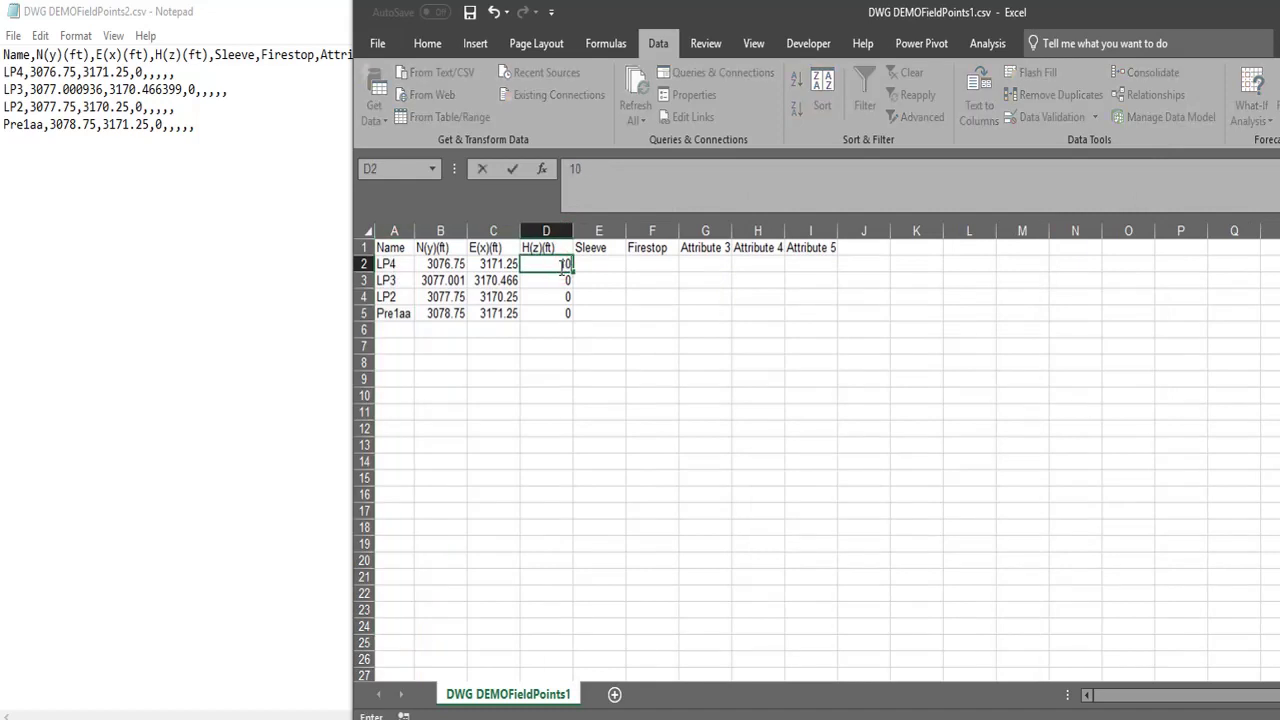
pyautogui.press('Tab')
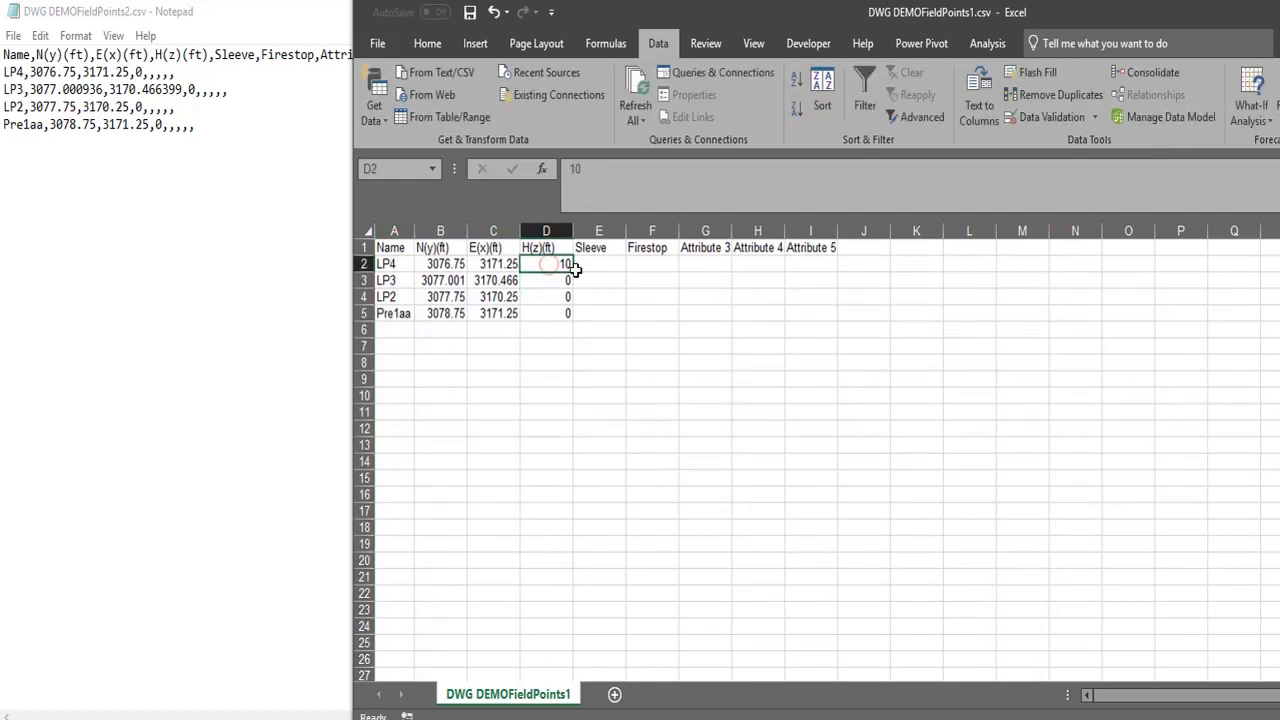
pyautogui.hotkey('shift', 'Down')
pyautogui.click(564, 270)
pyautogui.moveTo(571, 272); pyautogui.dragTo(571, 321)
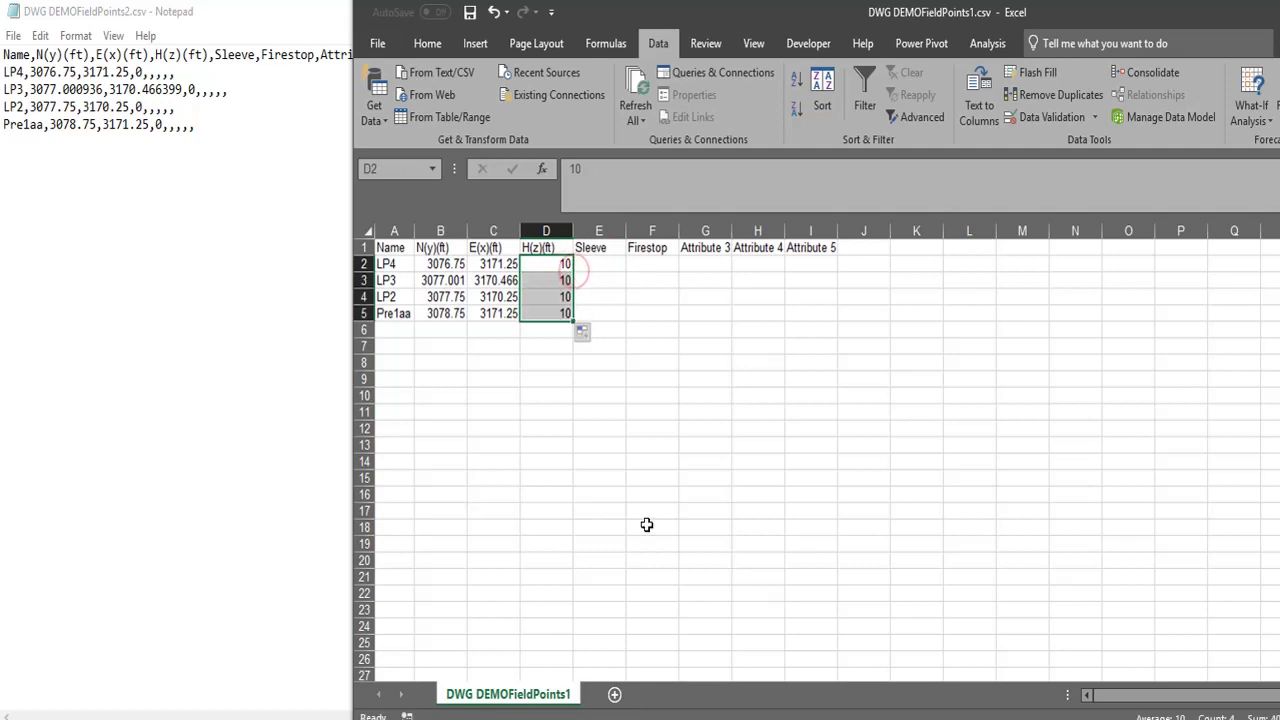
pyautogui.click(647, 525)
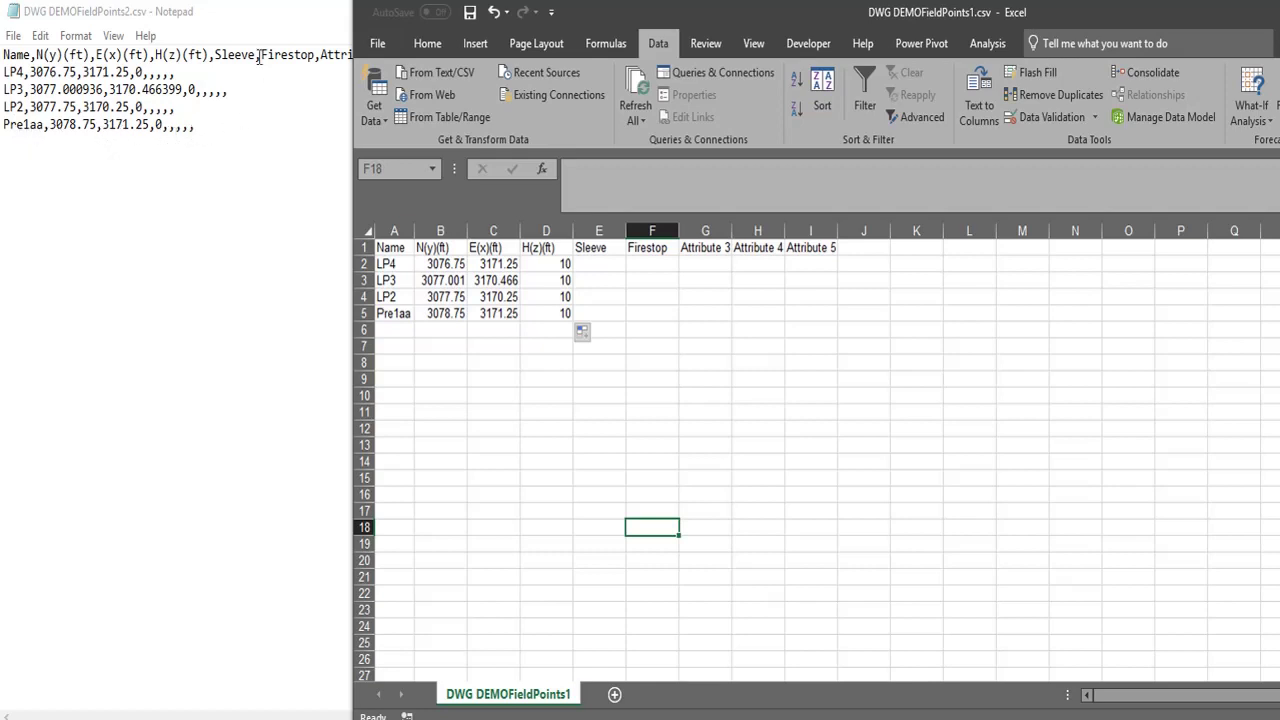
# Copy all comma-separated text from the Notepad CSV and paste it into Excel at A10
pyautogui.moveTo(241, 20); pyautogui.dragTo(237, 14)
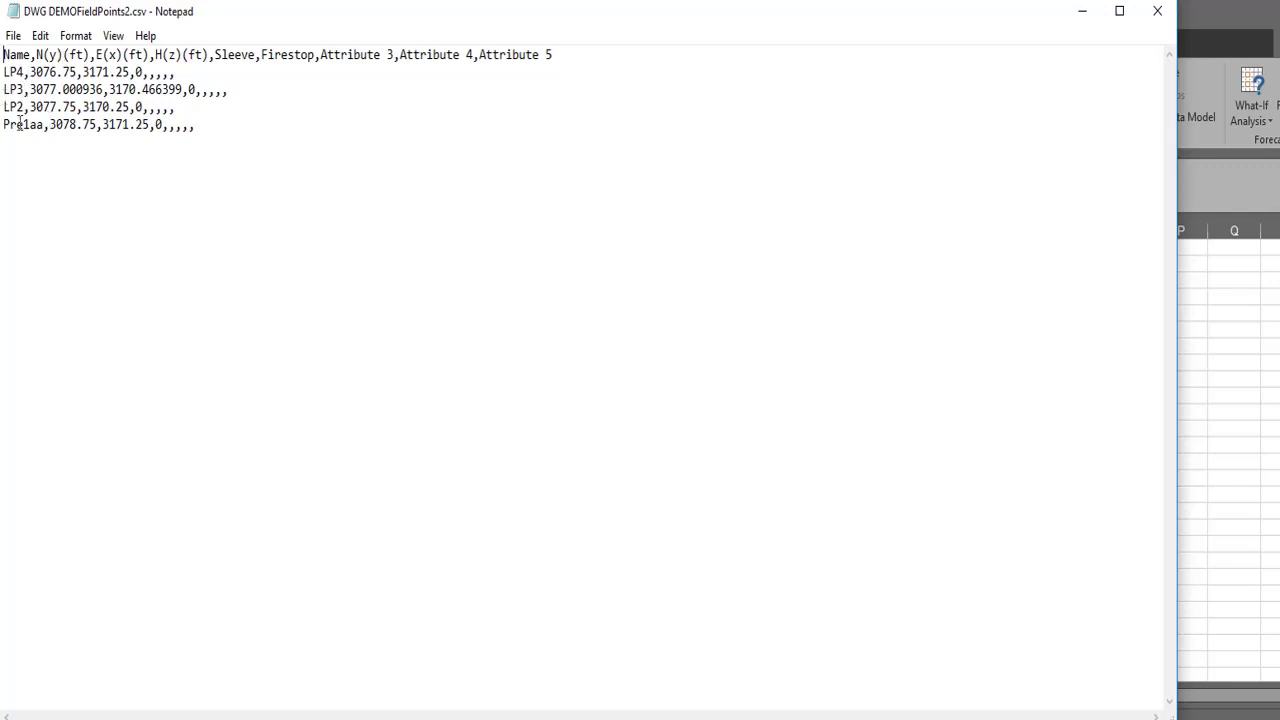
pyautogui.click(1185, 20)
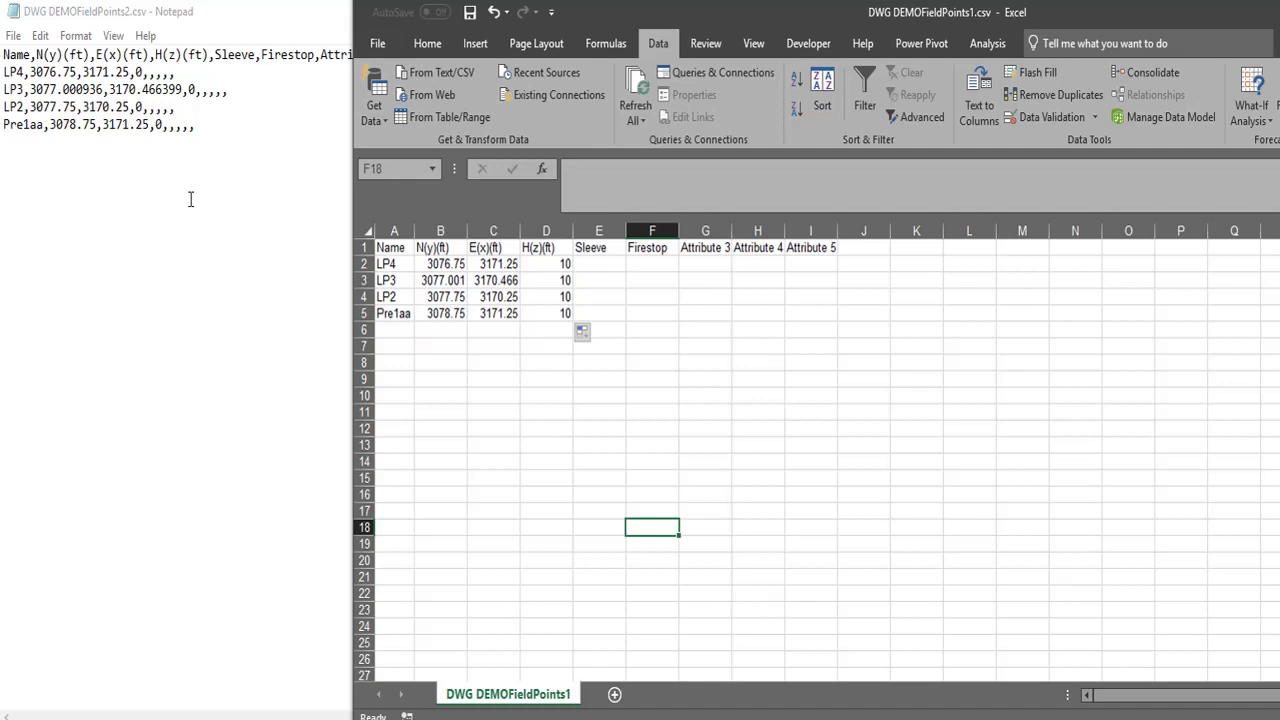
pyautogui.click(220, 135)
pyautogui.hotkey('ctrl', 'a')
pyautogui.hotkey('ctrl', 'c')
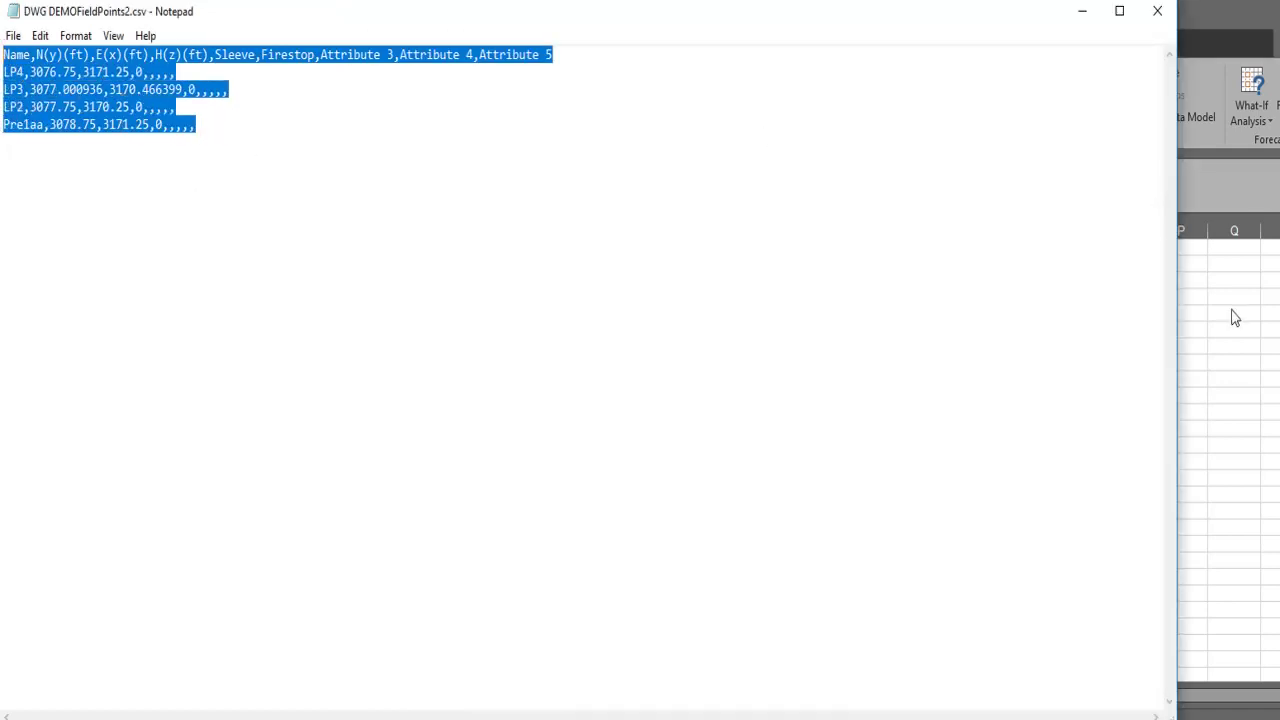
pyautogui.click(1236, 316)
pyautogui.click(394, 396)
pyautogui.hotkey('ctrl', 'v')
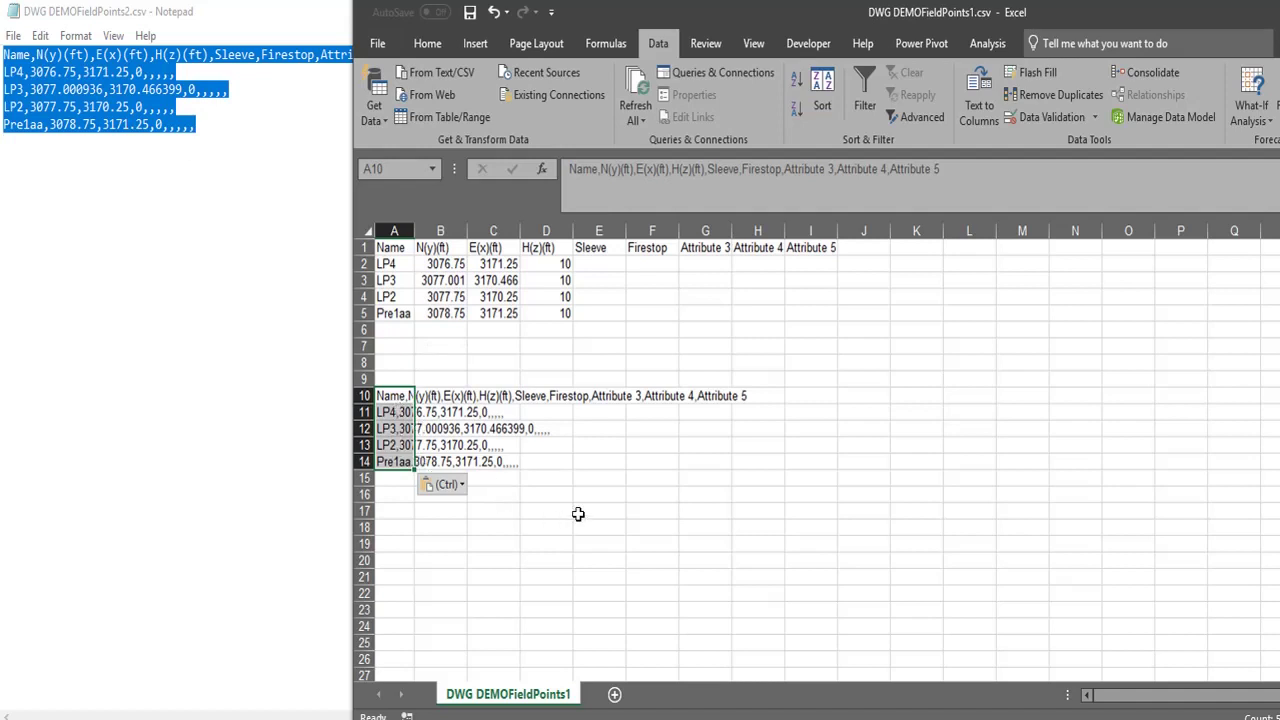
# Replace every "," with ";" in the pasted rows, making 40 replacements
pyautogui.hotkey('ctrl', 'f')
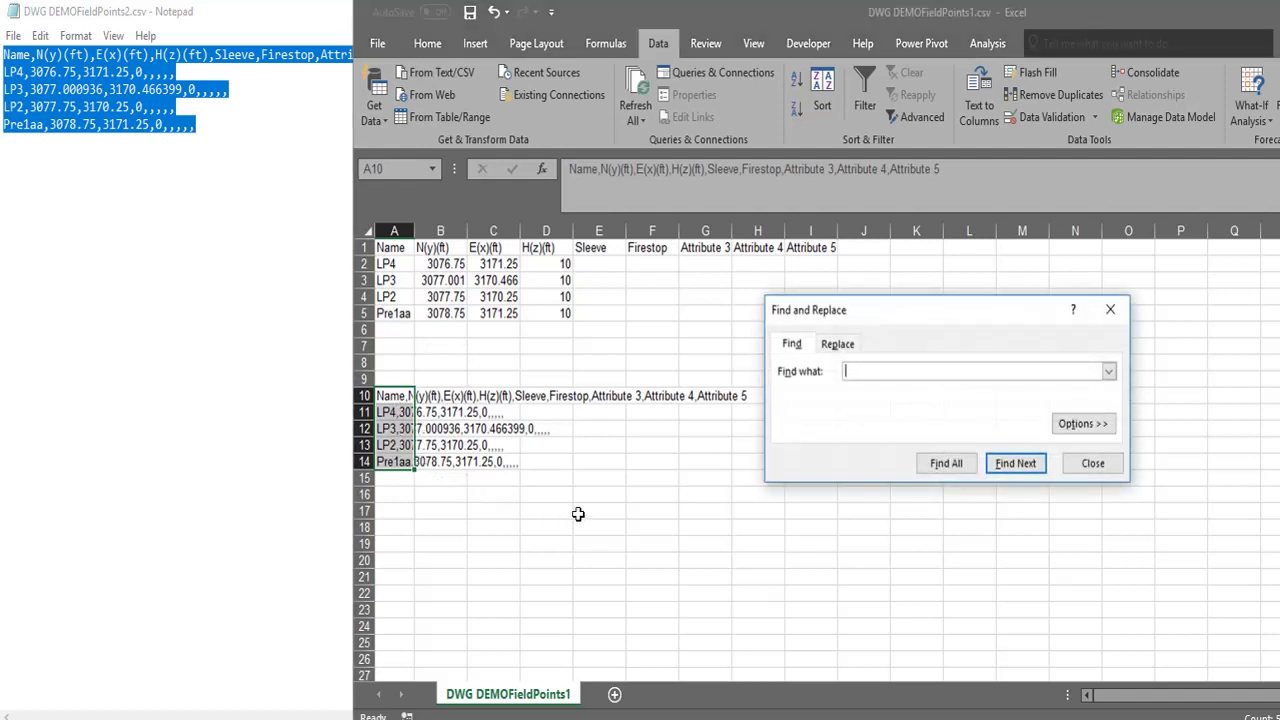
pyautogui.click(837, 344)
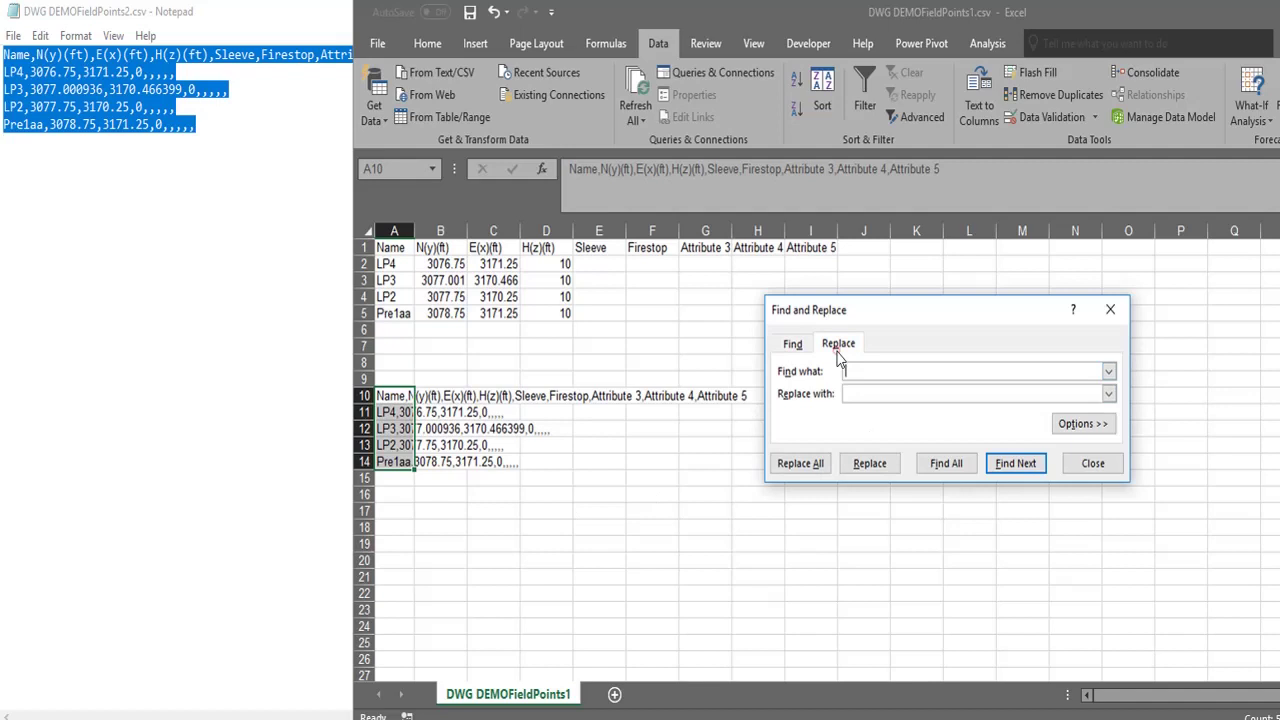
pyautogui.write(',')
pyautogui.click(860, 393)
pyautogui.write(';')
pyautogui.click(800, 464)
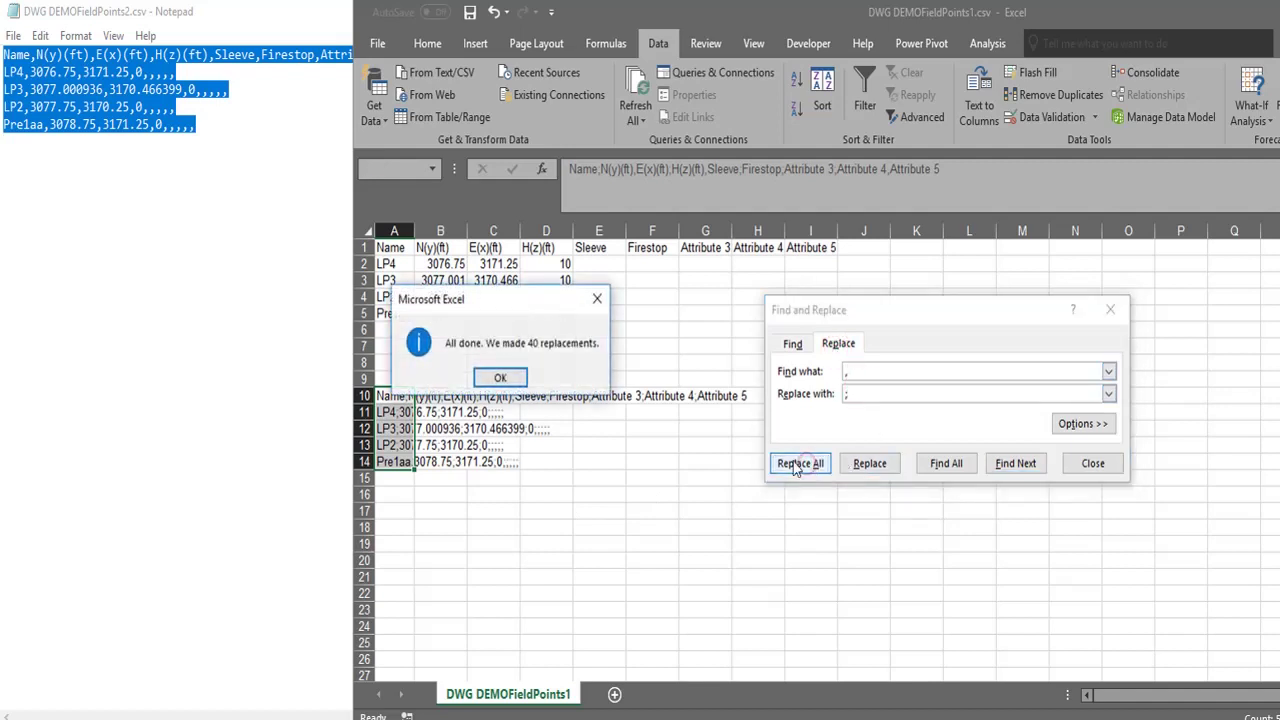
pyautogui.click(495, 375)
pyautogui.click(1080, 466)
pyautogui.click(1076, 465)
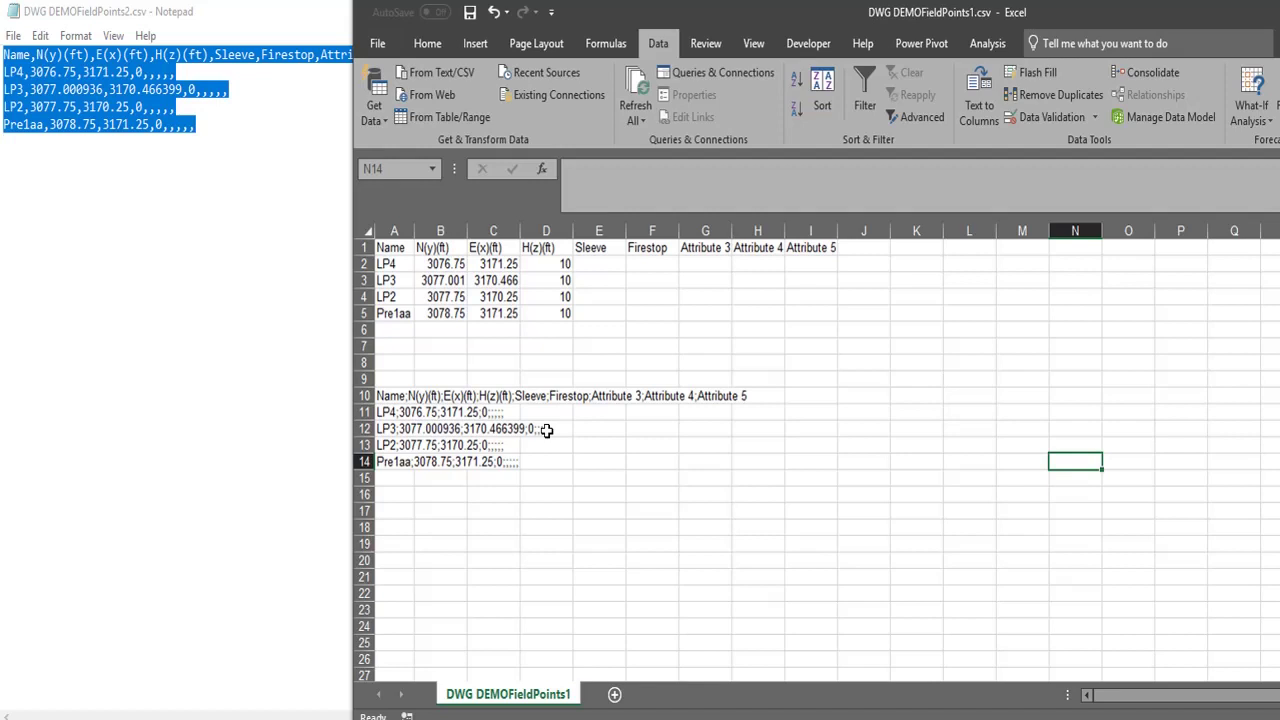
# Delete the pasted rows in A10:A14, leaving the header and four survey points
pyautogui.moveTo(396, 396); pyautogui.dragTo(410, 458)
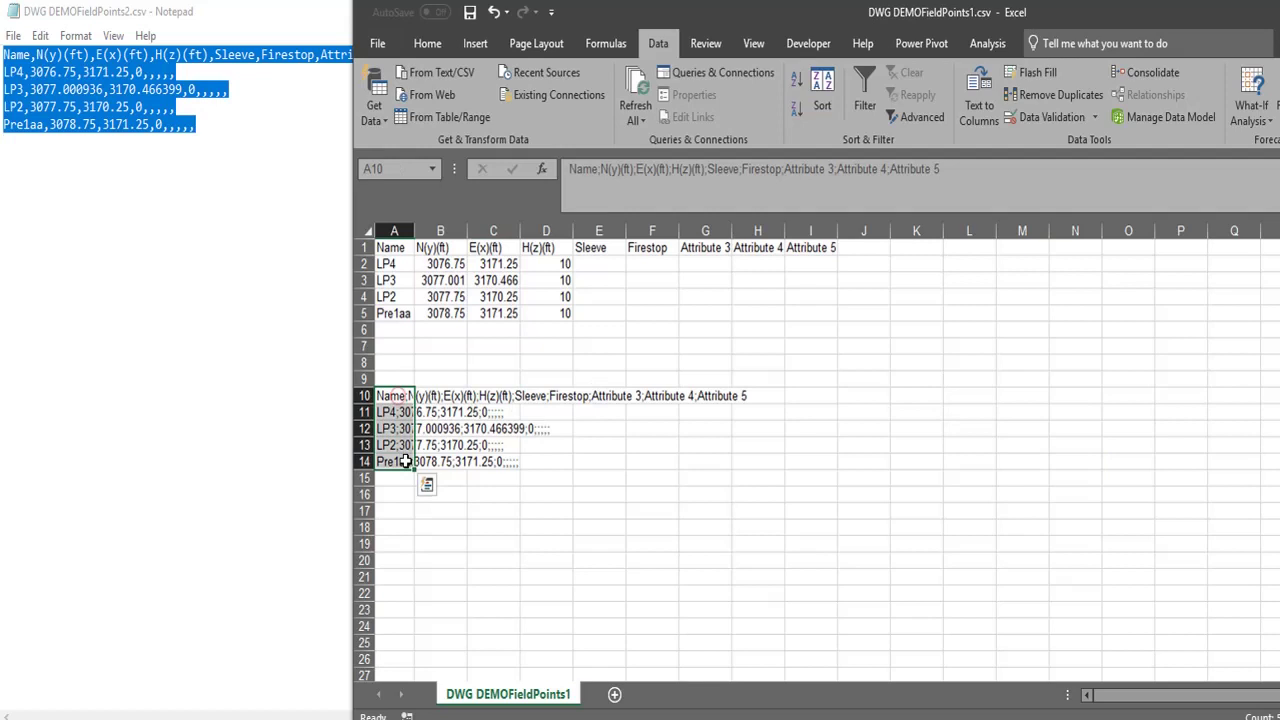
pyautogui.press('Delete')
pyautogui.click(484, 482)
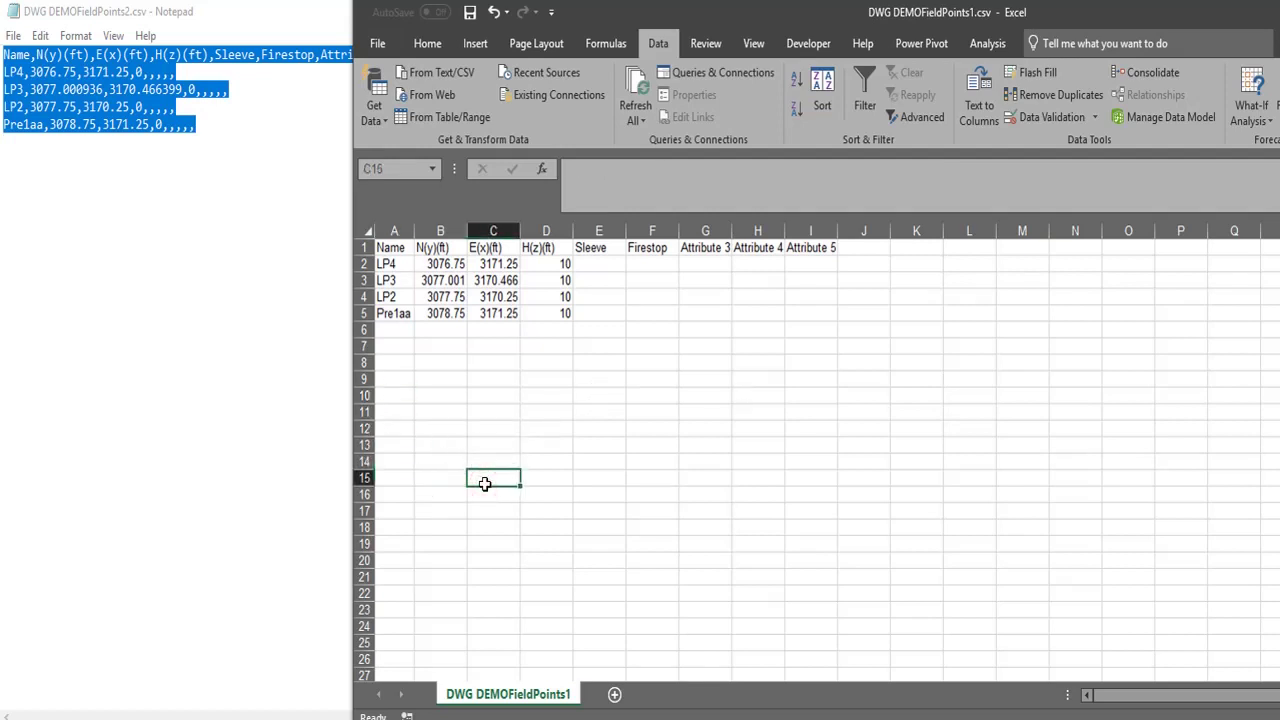